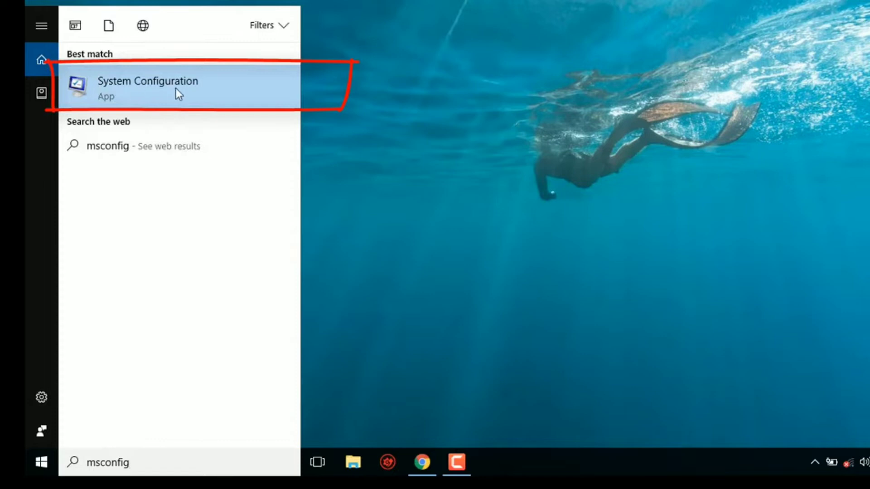
# - Open System Configuration and, from its startup settings, launch Task Manager to manage the startup items
pyautogui.click(134, 82)
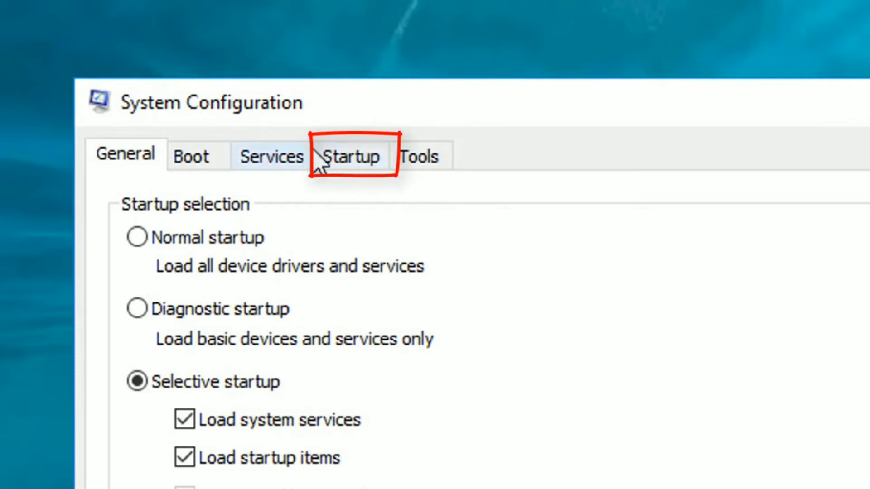
pyautogui.click(362, 165)
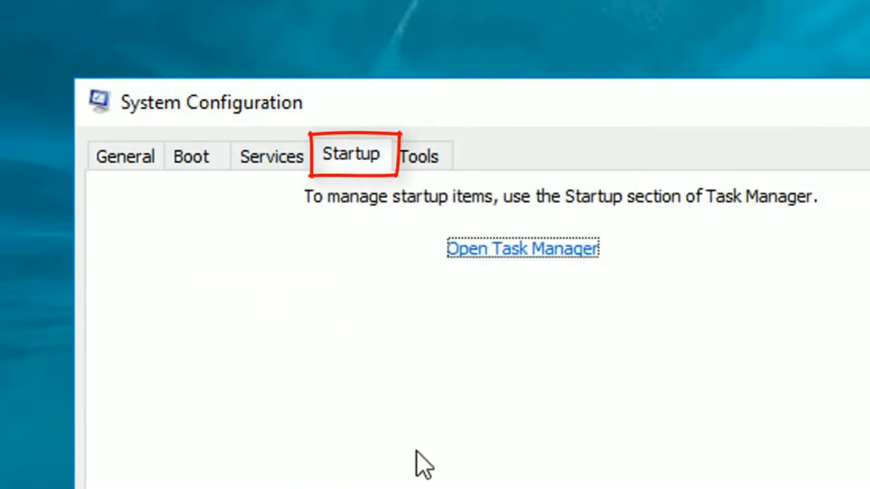
pyautogui.click(515, 256)
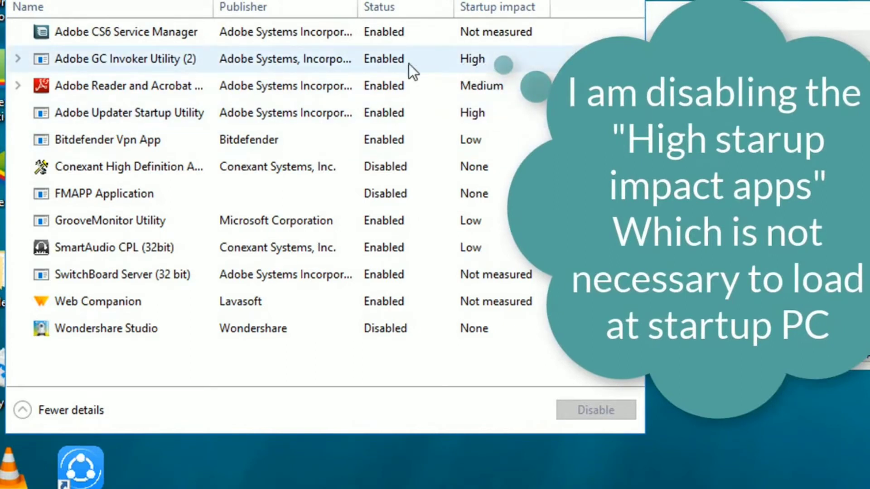
# - Disable Adobe GC Invoker Utility, Adobe Updater Startup Utility and Adobe CS6 Service Manager at startup, and close Task Manager and System Configuration
pyautogui.click(119, 62)
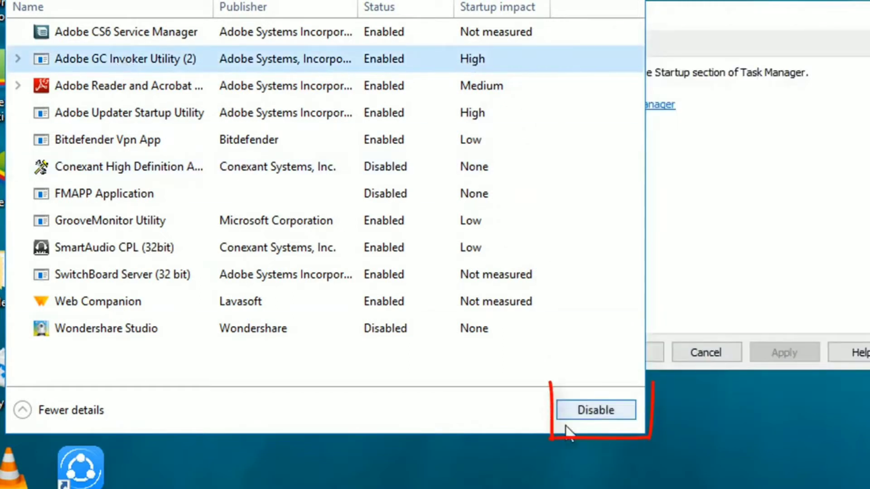
pyautogui.click(606, 412)
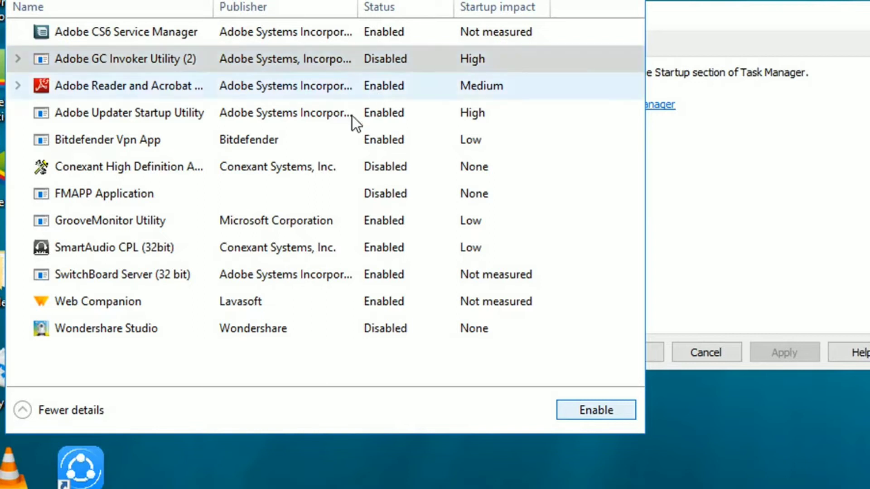
pyautogui.click(121, 119)
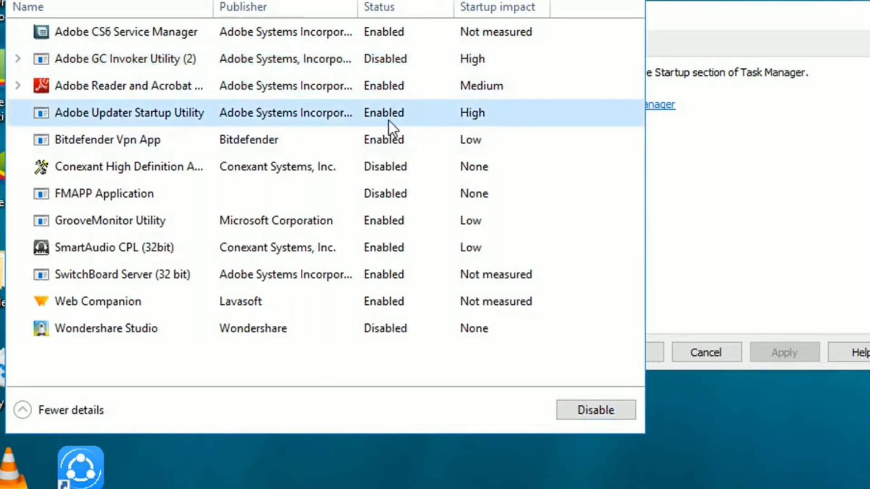
pyautogui.click(585, 413)
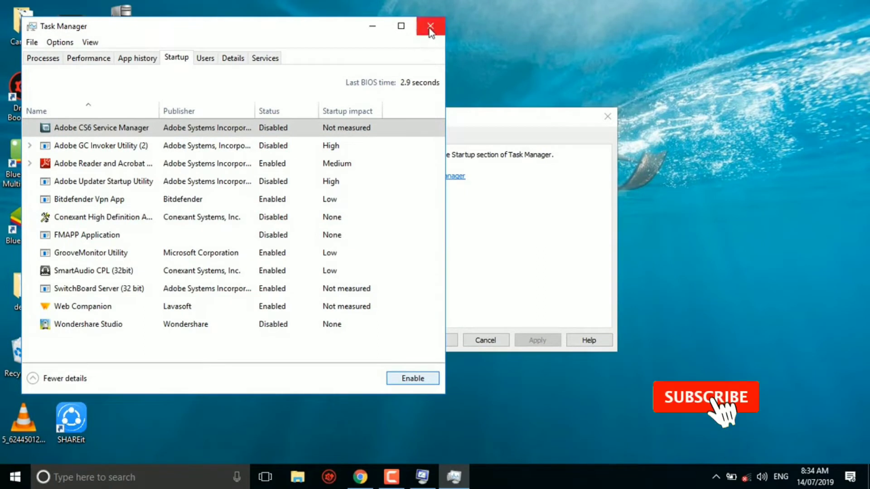
pyautogui.click(429, 26)
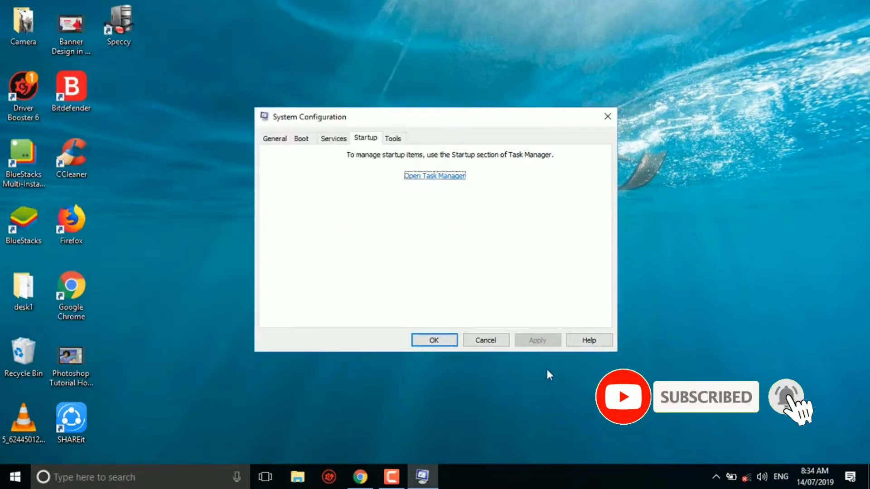
pyautogui.click(433, 342)
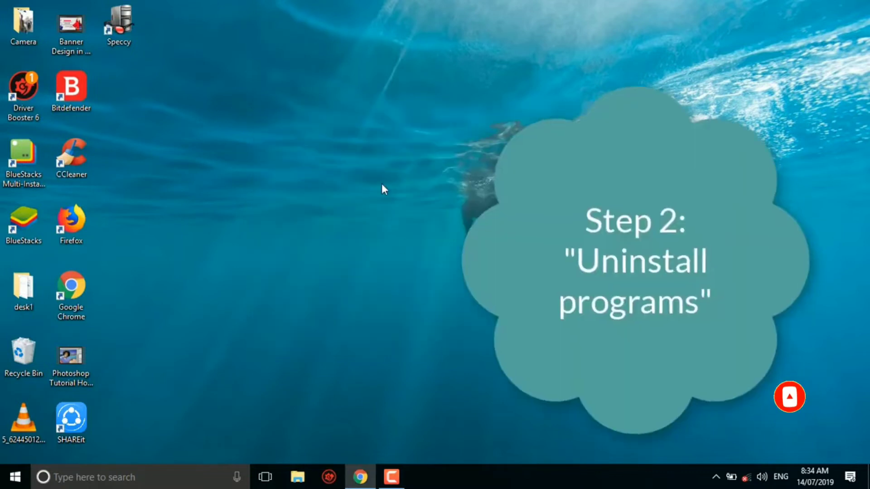
pyautogui.rightClick(381, 183)
pyautogui.click(400, 220)
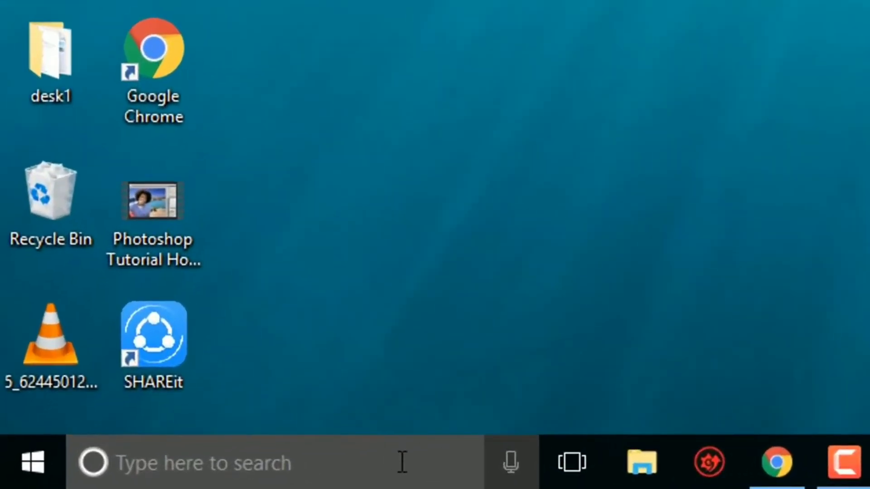
# - Search Windows for "program" and open the Add or remove programs settings
pyautogui.click(189, 473)
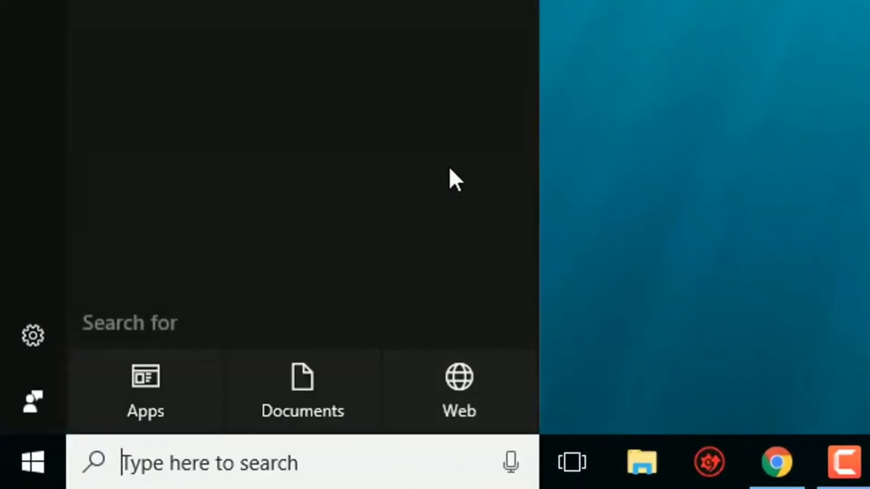
pyautogui.write('pr')
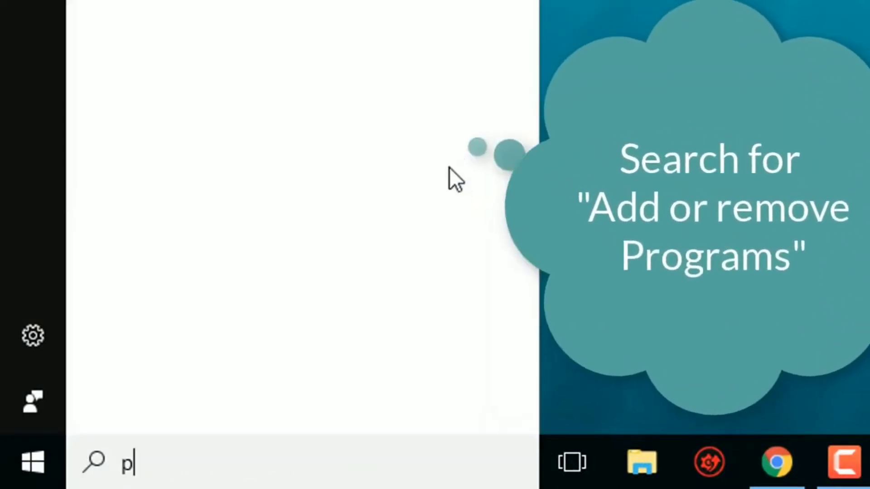
pyautogui.write('ogram')
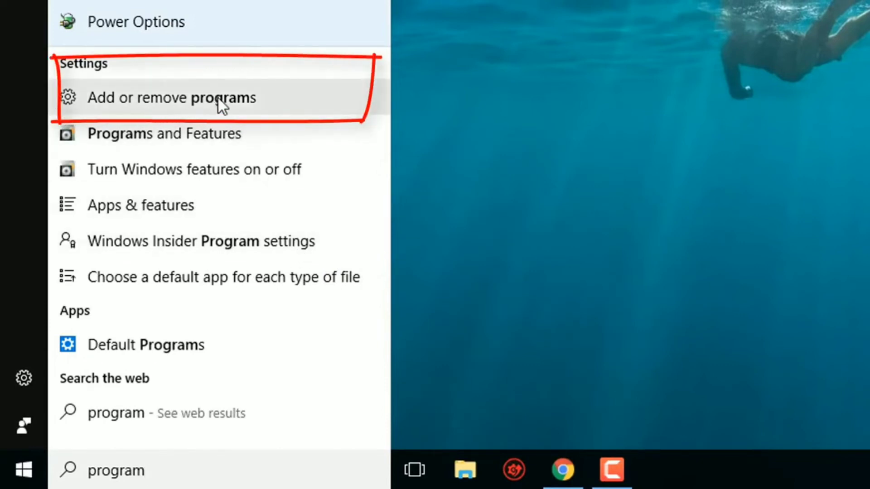
pyautogui.click(153, 102)
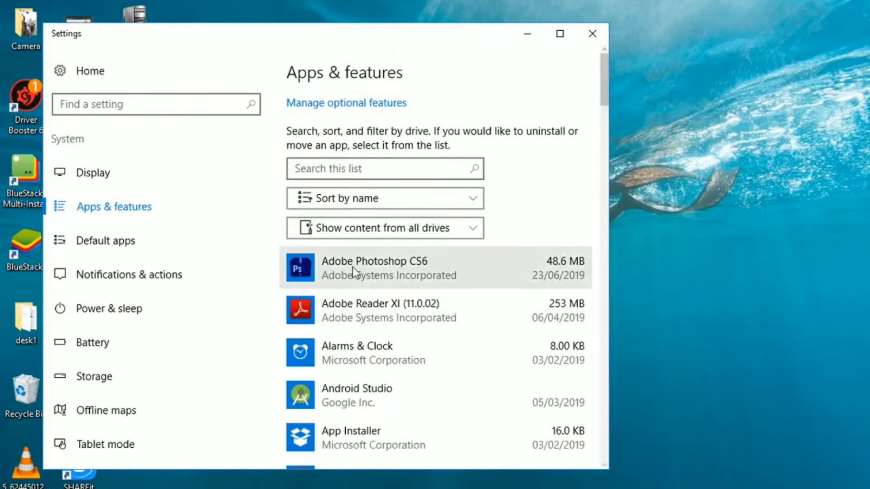
# - Uninstall BlueStacks App Player from the list of installed apps
pyautogui.scroll(-2, 353, 272)
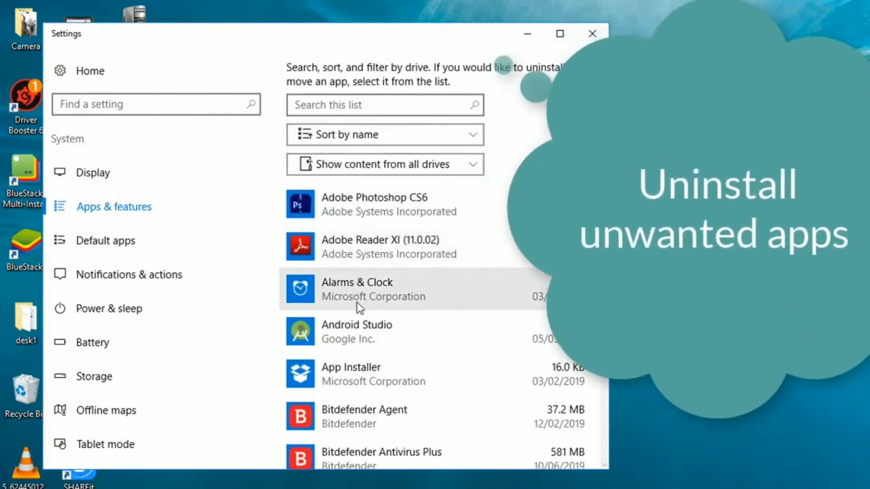
pyautogui.scroll(-2, 355, 304)
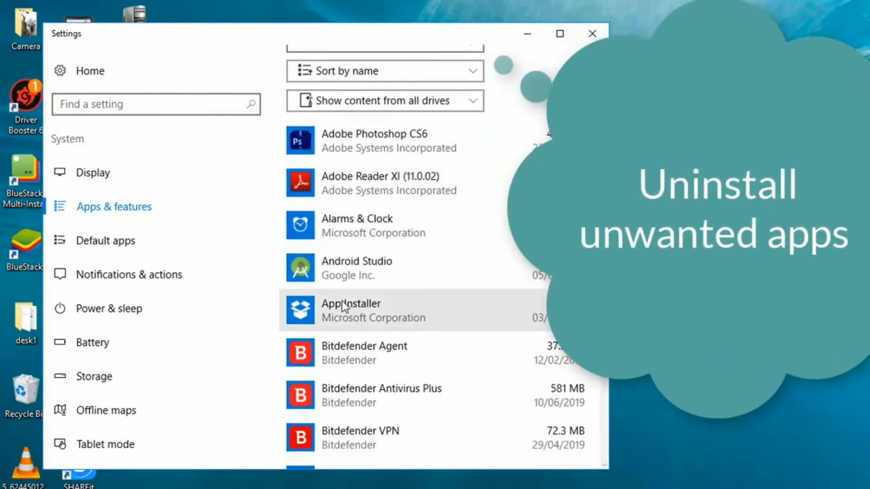
pyautogui.scroll(-2, 341, 299)
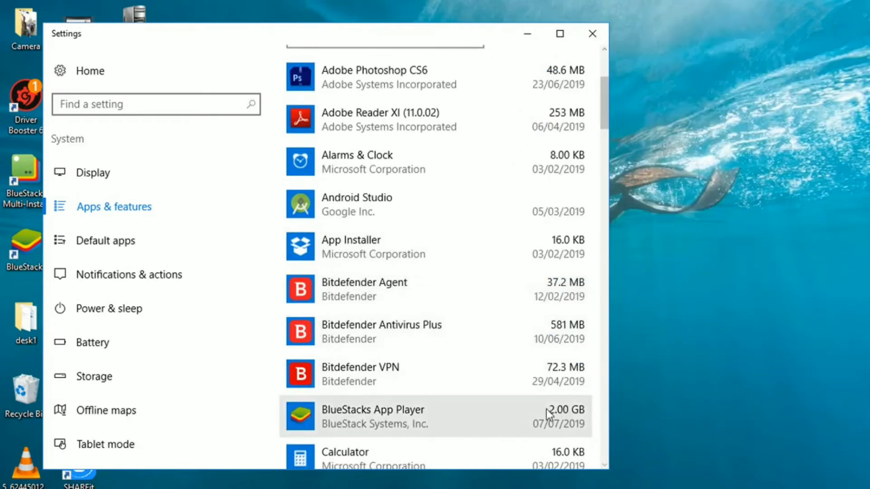
pyautogui.click(374, 412)
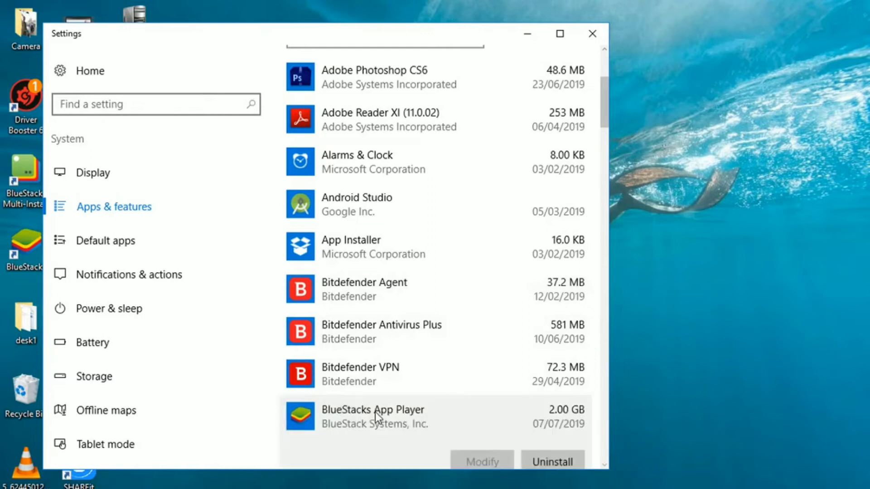
pyautogui.scroll(-2, 375, 411)
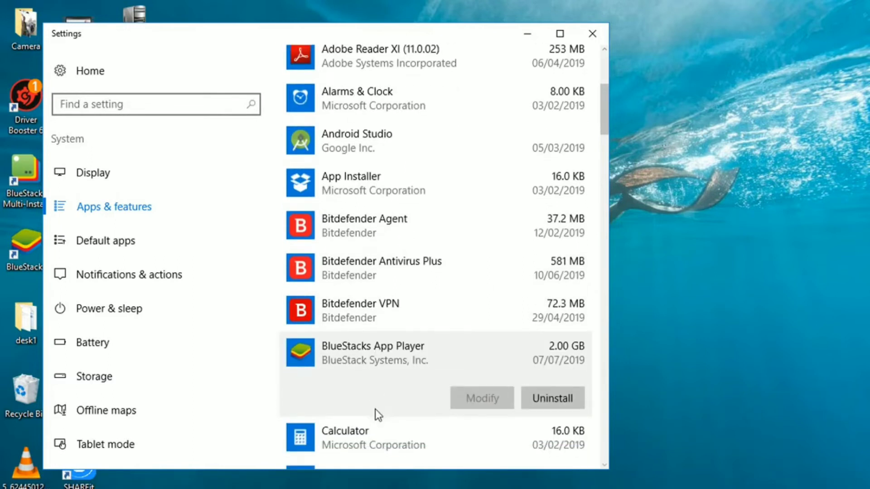
pyautogui.click(549, 404)
pyautogui.click(550, 362)
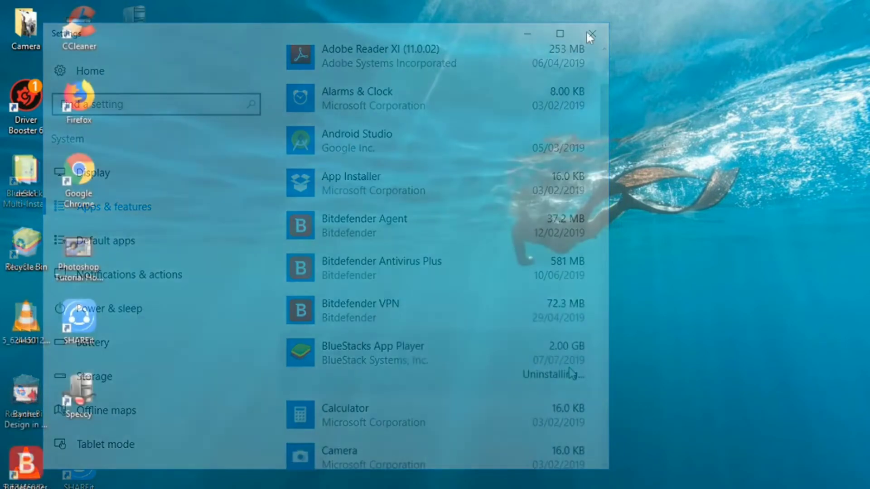
pyautogui.rightClick(405, 205)
pyautogui.click(435, 244)
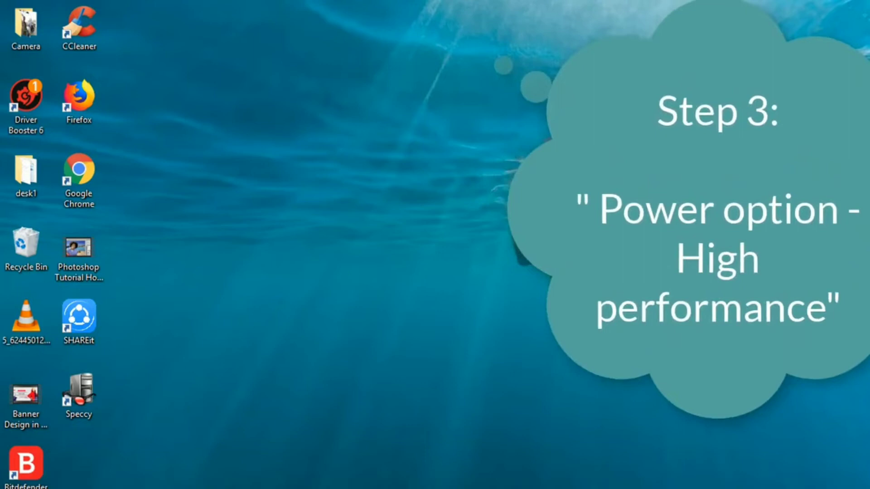
# - Search Windows for "power", open Power & sleep settings and go on to the additional power settings
pyautogui.press('super+s')
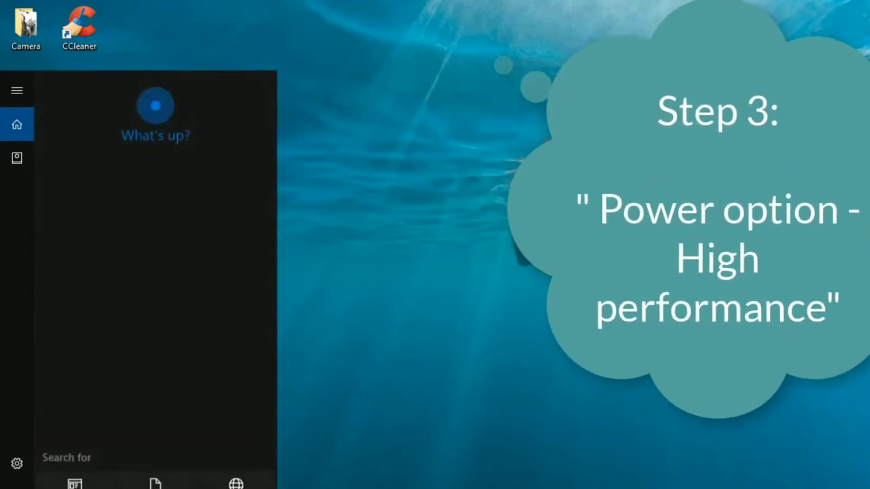
pyautogui.write('power')
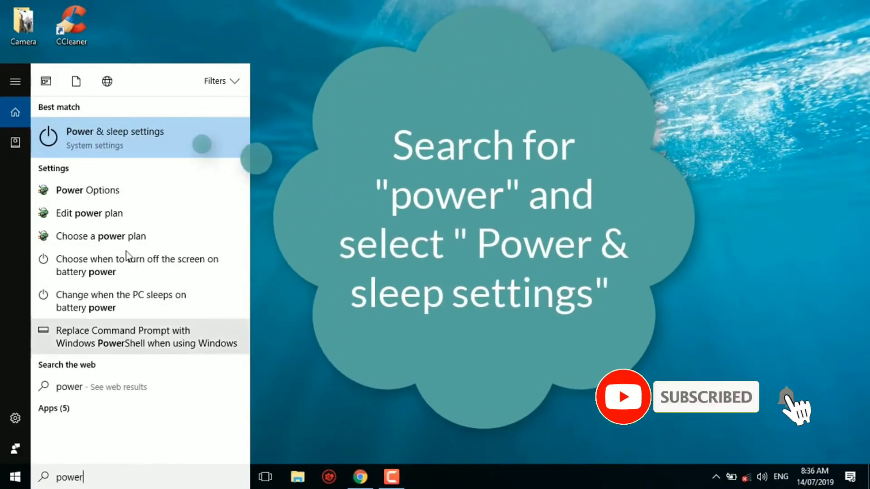
pyautogui.click(112, 137)
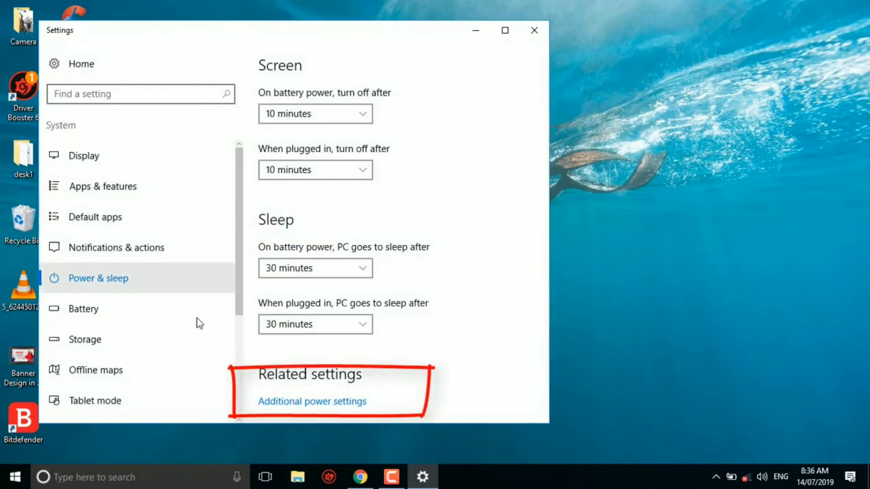
pyautogui.click(321, 411)
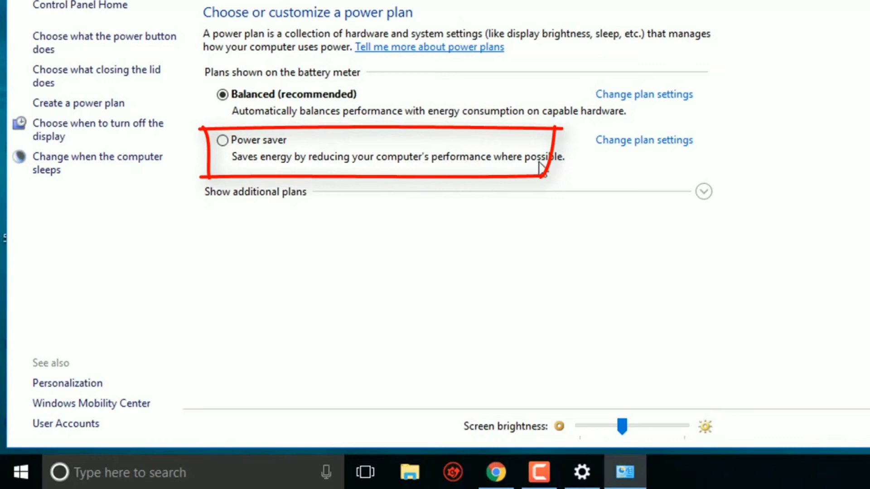
# - Show the additional power plans and make High performance the active plan
pyautogui.click(227, 143)
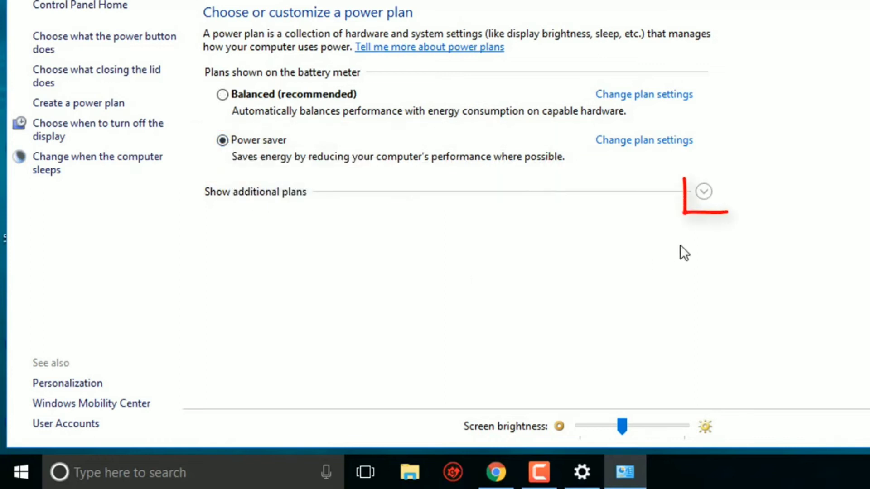
pyautogui.click(703, 198)
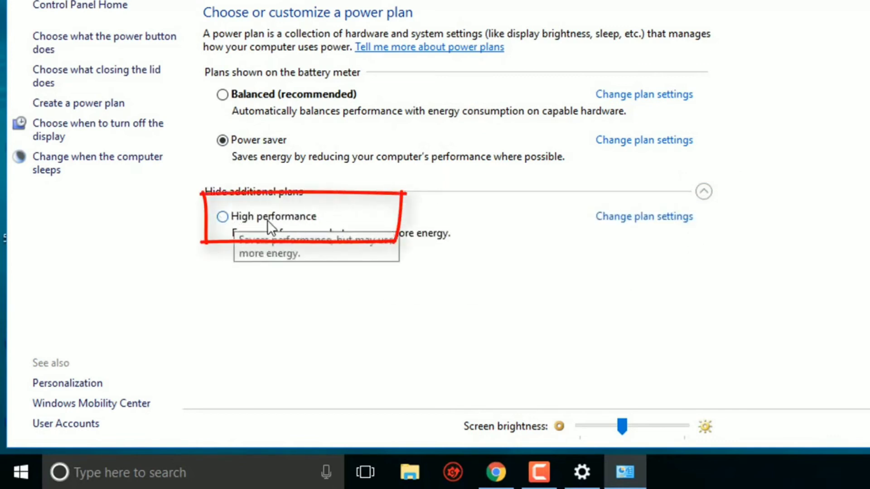
pyautogui.click(222, 216)
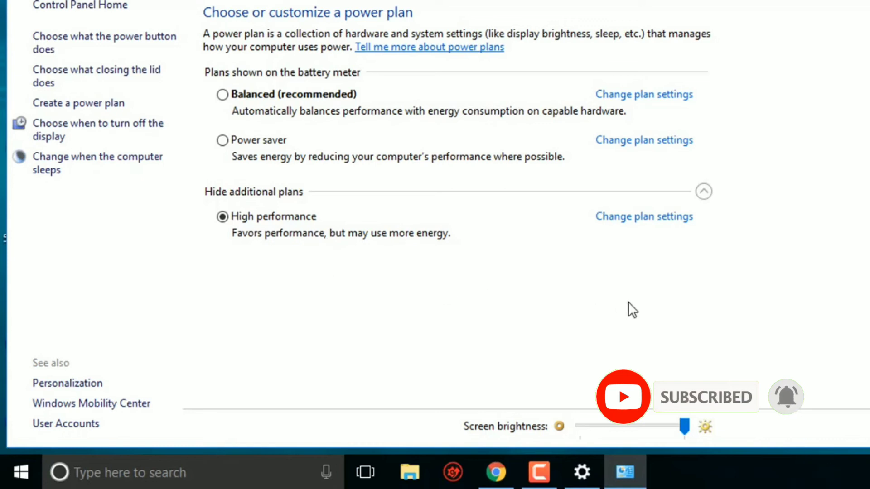
# - Lower the screen brightness to about the middle of its range and close the Power Options and Settings windows
pyautogui.moveTo(684, 426); pyautogui.dragTo(640, 425)
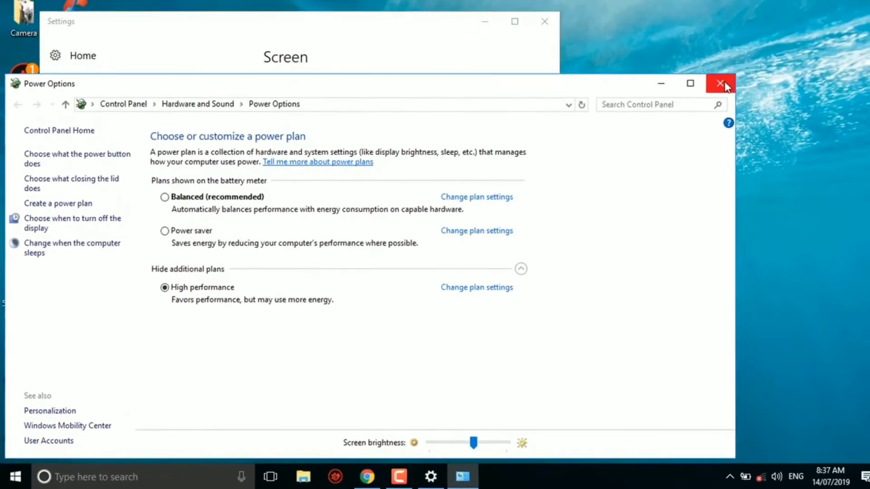
pyautogui.click(718, 83)
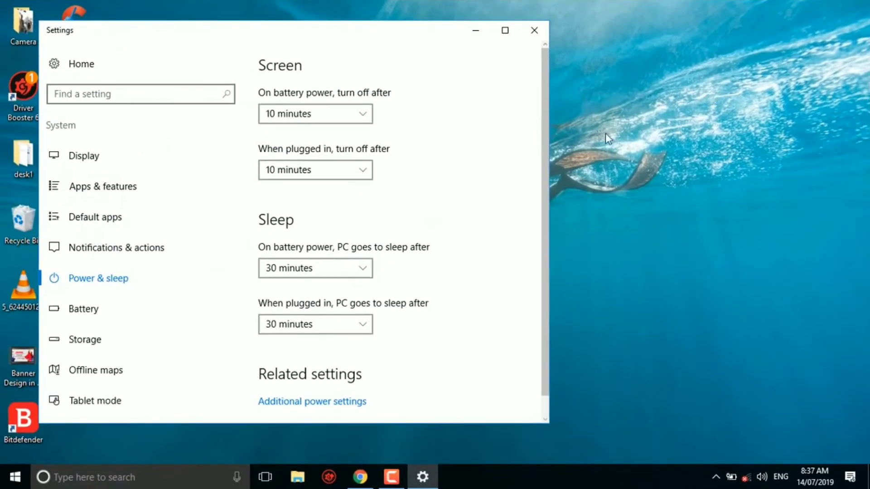
pyautogui.click(535, 31)
pyautogui.rightClick(382, 125)
pyautogui.click(402, 163)
pyautogui.rightClick(396, 146)
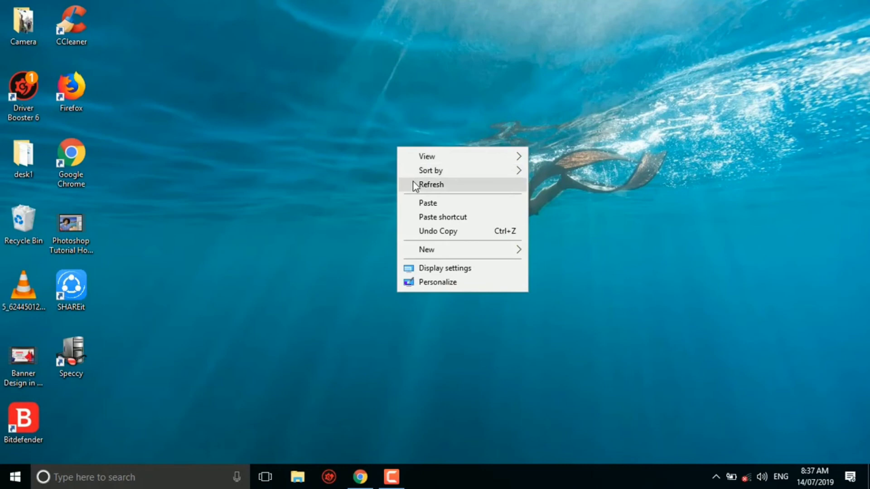
pyautogui.click(412, 181)
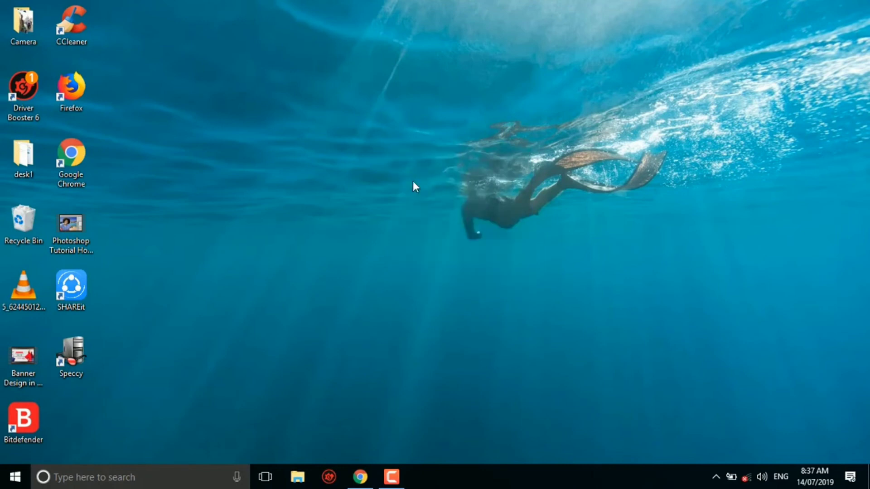